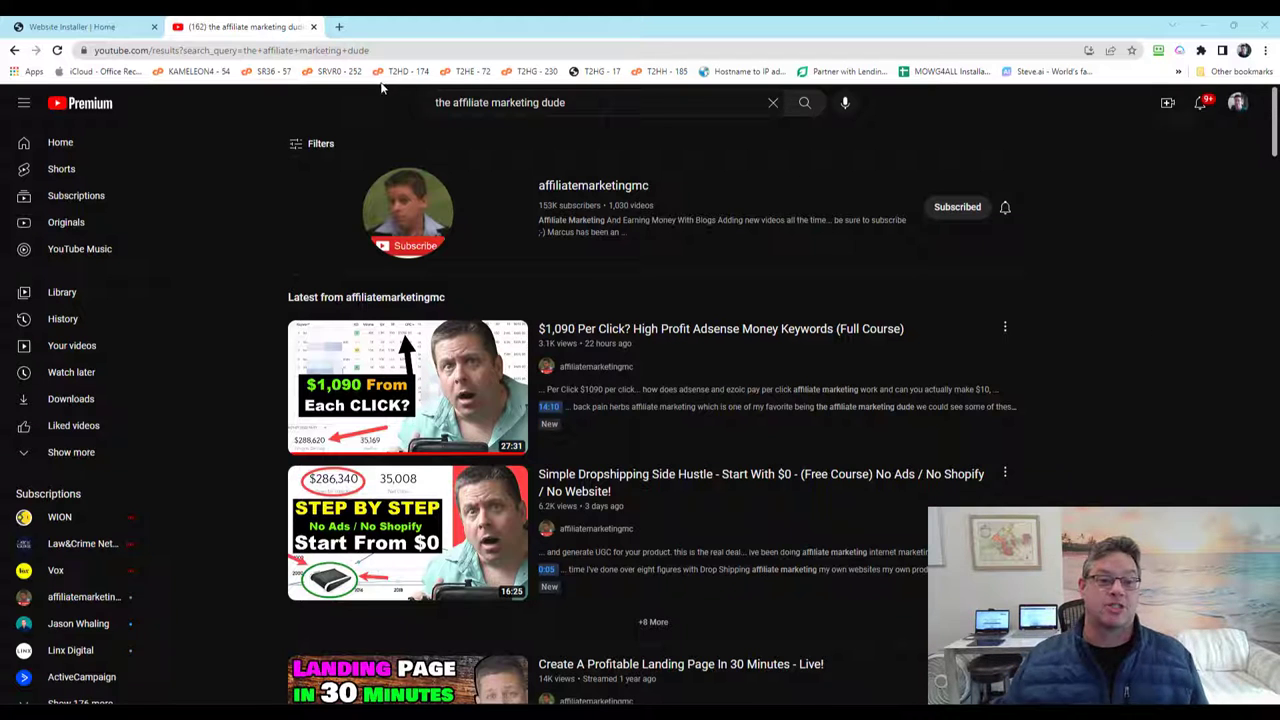
# Step: Go to Website Installer's Super-Affiliate Sites page, where the $125, $250 and $500 plans are listed
pyautogui.click(97, 28)
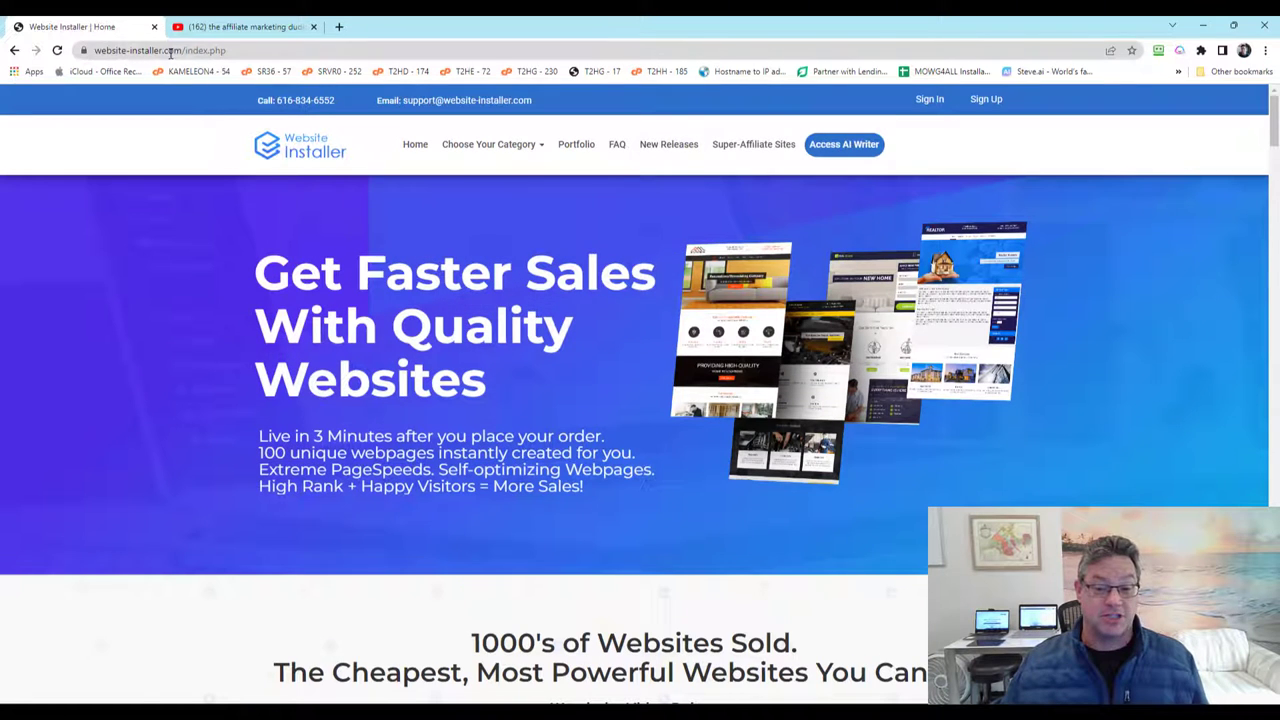
pyautogui.click(763, 149)
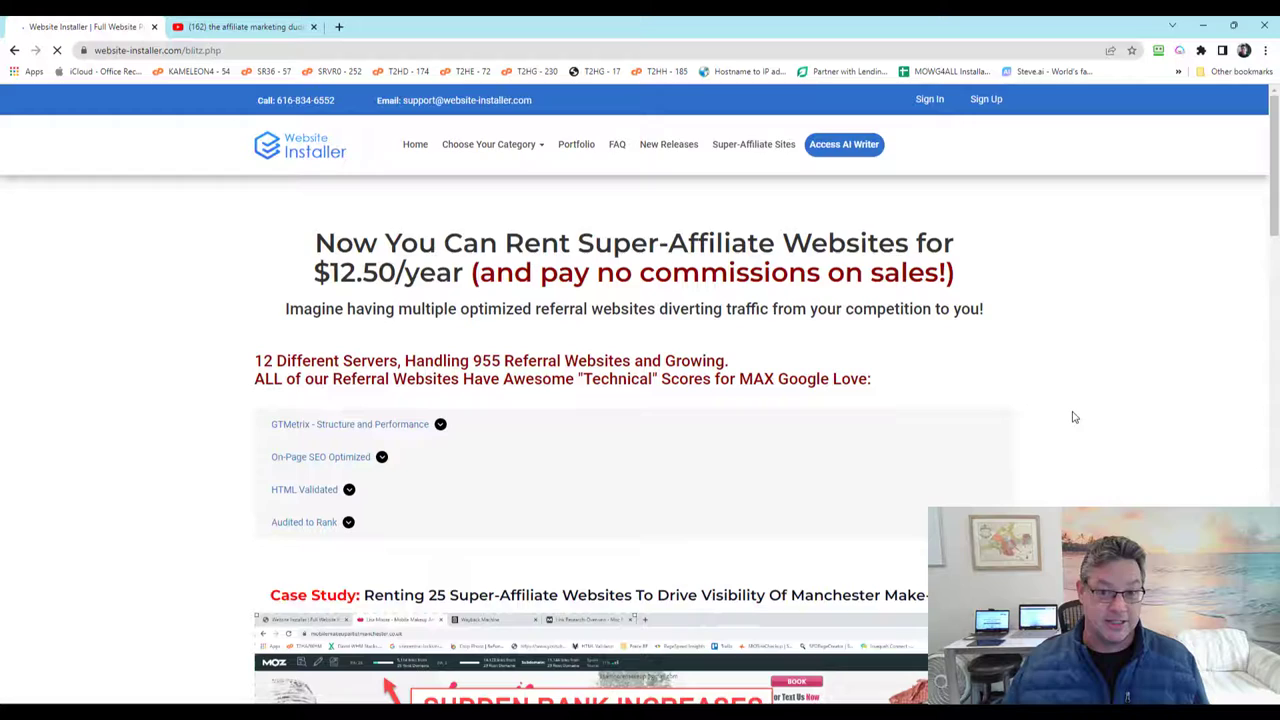
pyautogui.scroll(-3, 1192, 378)
pyautogui.scroll(-15, 1190, 378)
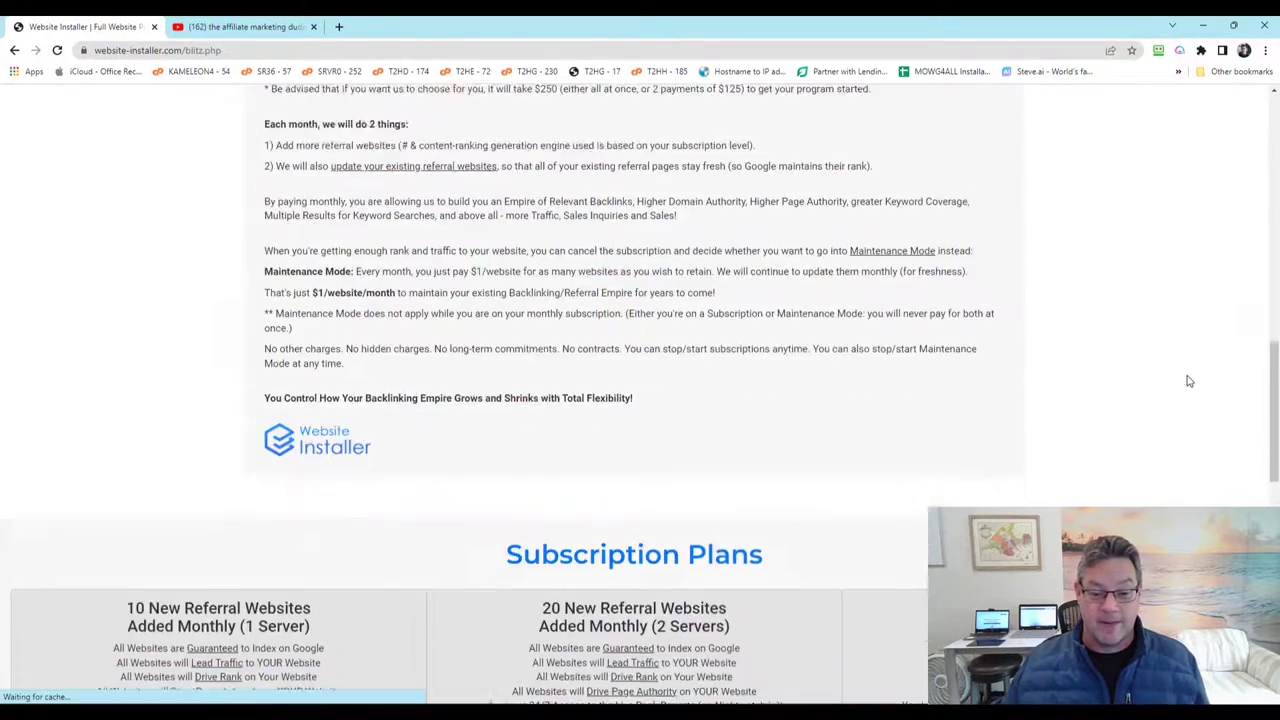
pyautogui.scroll(3, 1185, 377)
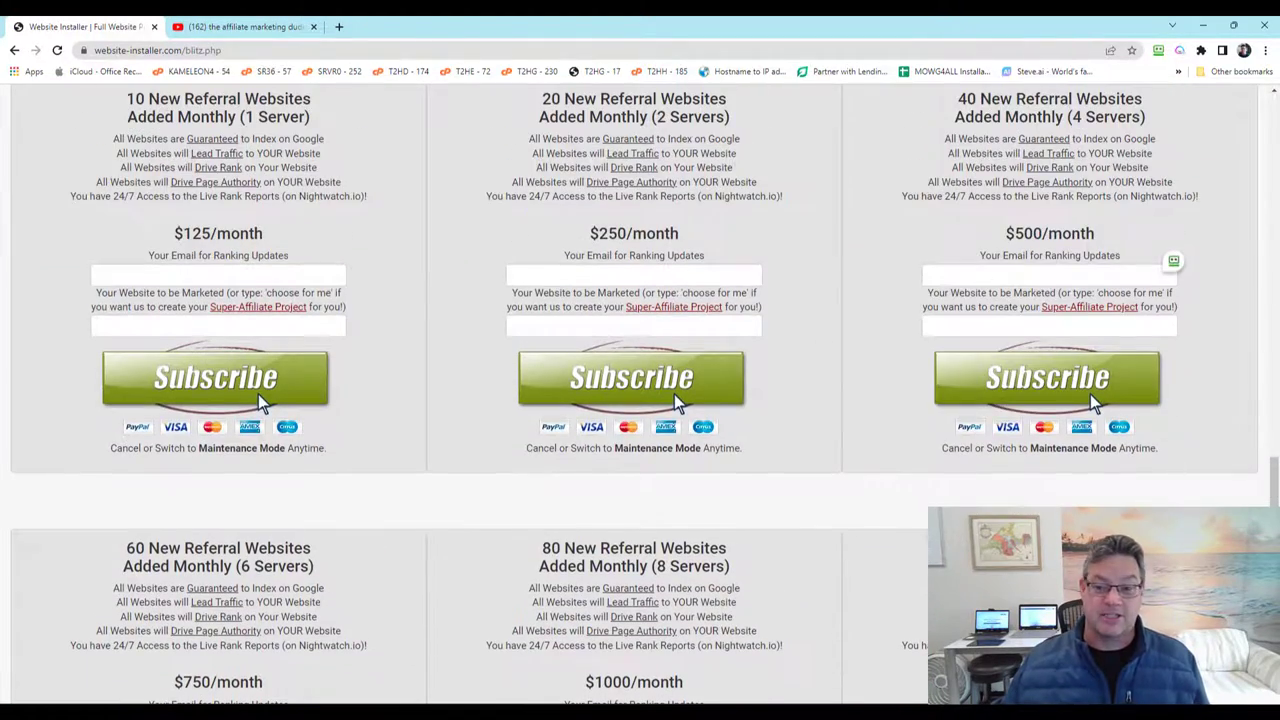
pyautogui.scroll(2, 760, 270)
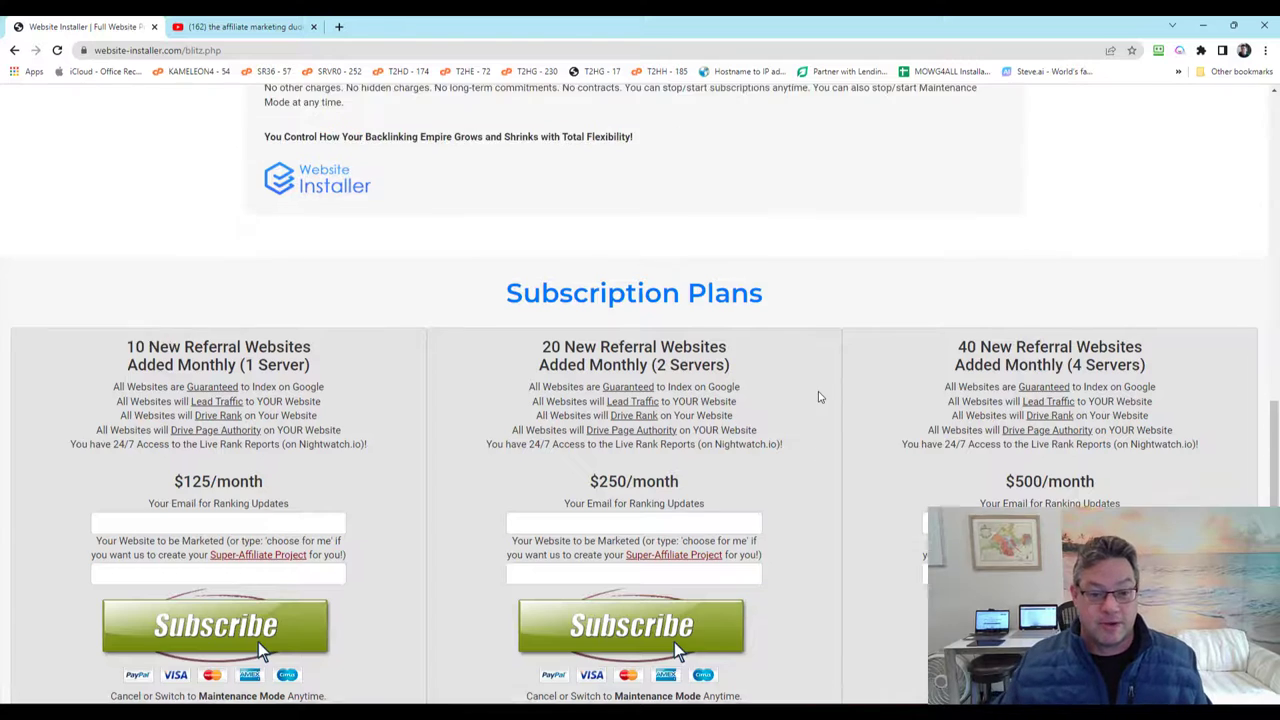
pyautogui.scroll(15, 818, 396)
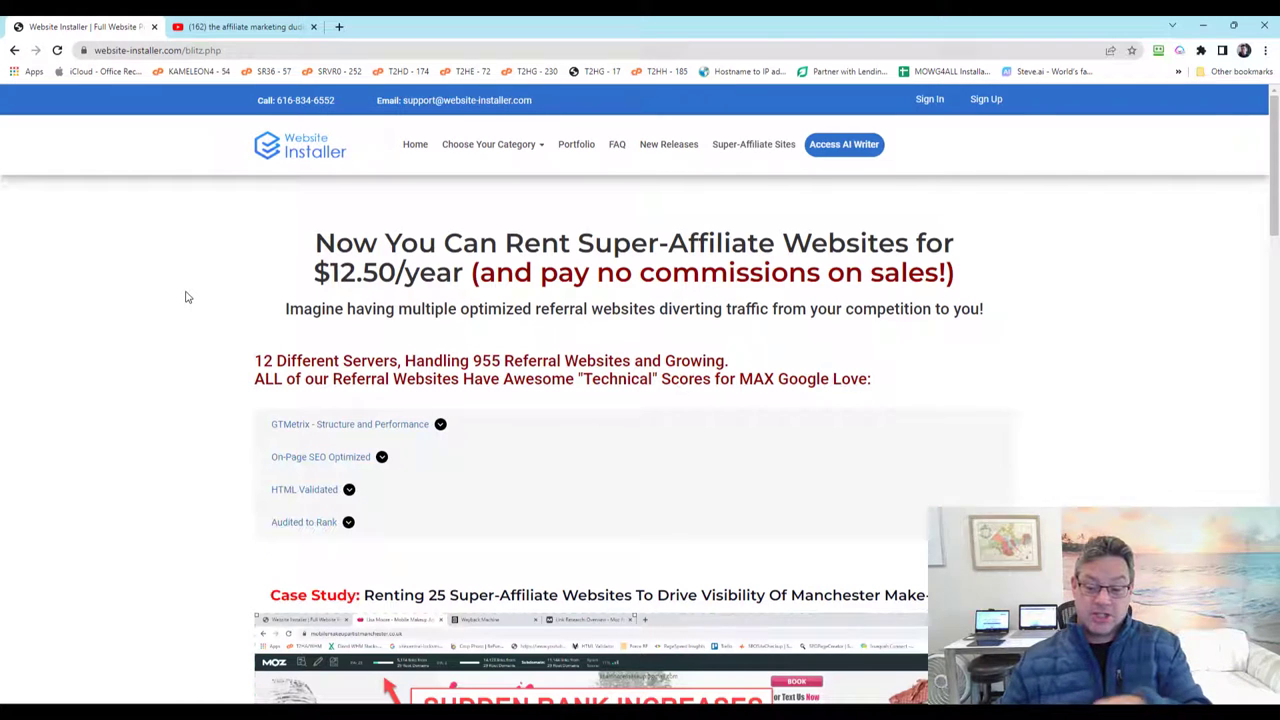
pyautogui.scroll(-2, 1137, 386)
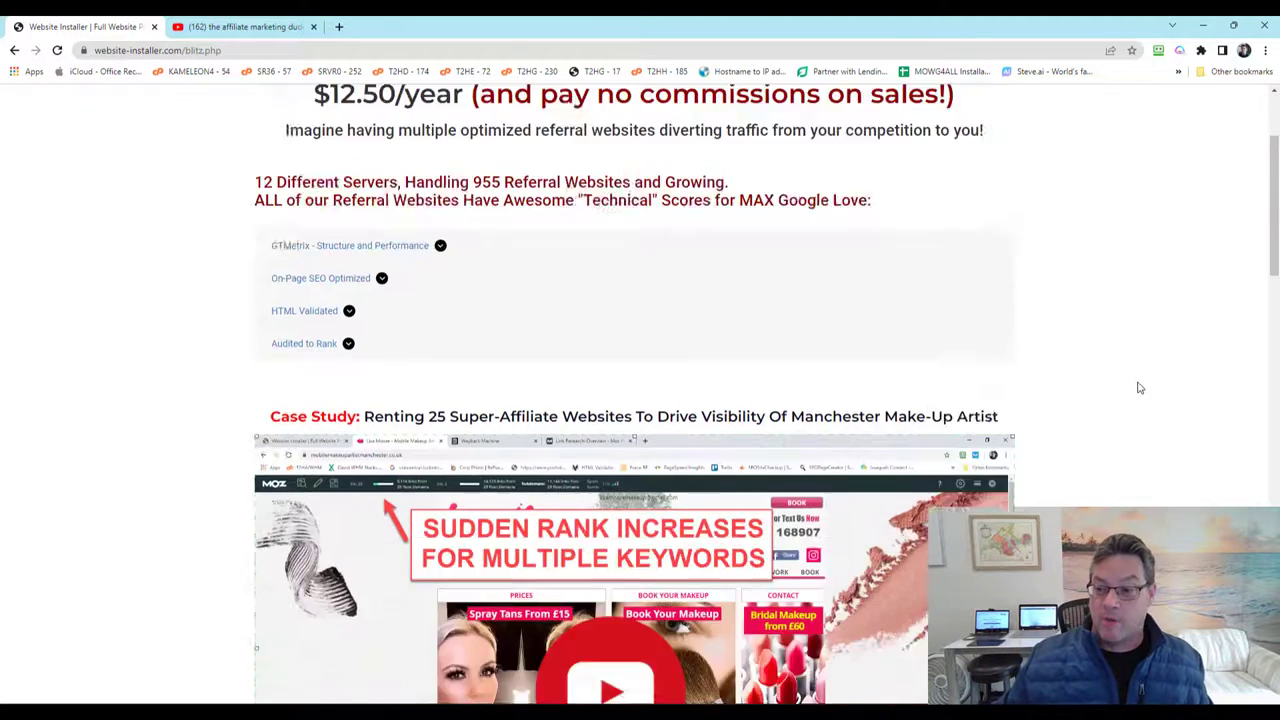
pyautogui.scroll(-5, 1137, 386)
pyautogui.scroll(-3, 1137, 386)
pyautogui.scroll(-2, 1135, 397)
pyautogui.scroll(-2, 1135, 397)
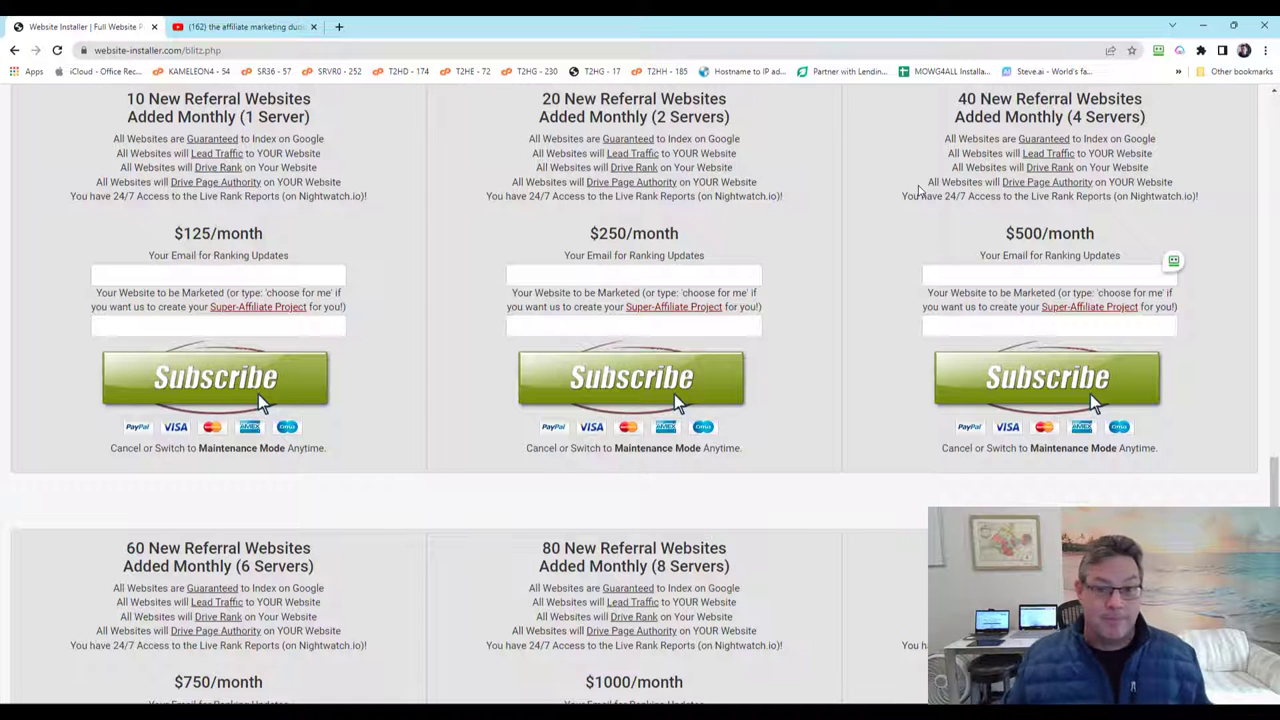
pyautogui.scroll(-4, 923, 402)
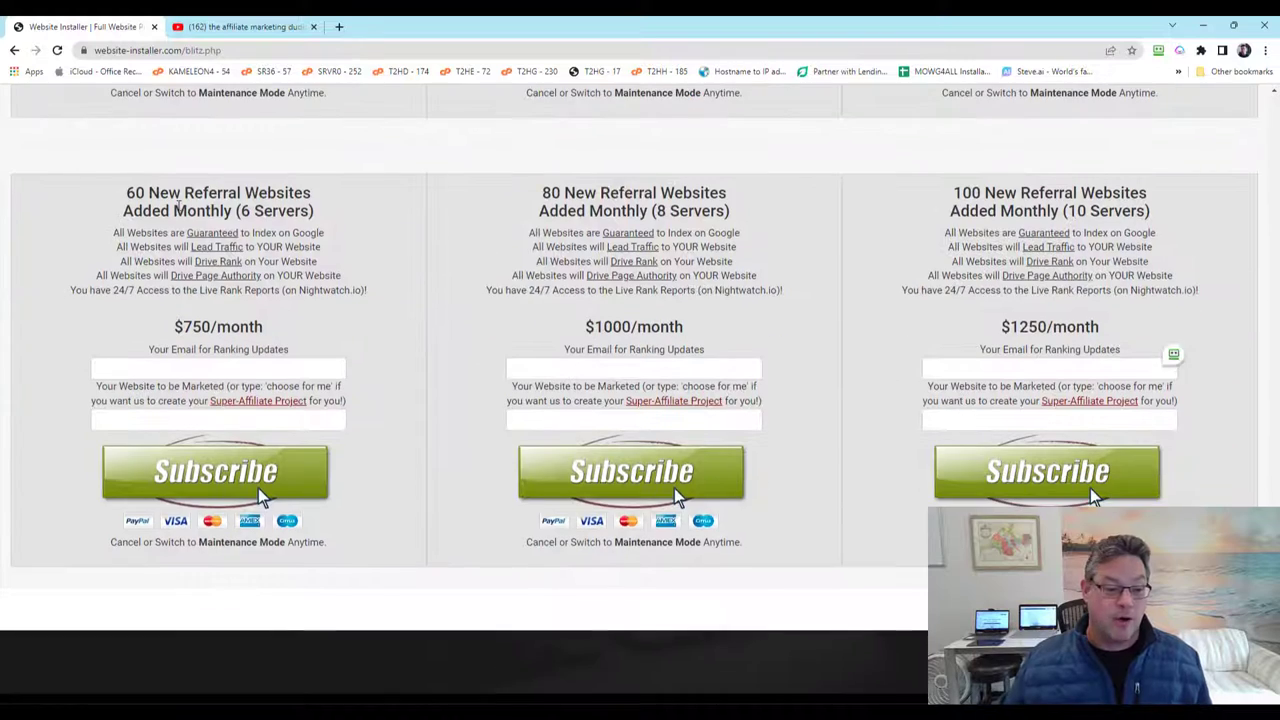
pyautogui.scroll(3, 935, 272)
pyautogui.scroll(1, 935, 275)
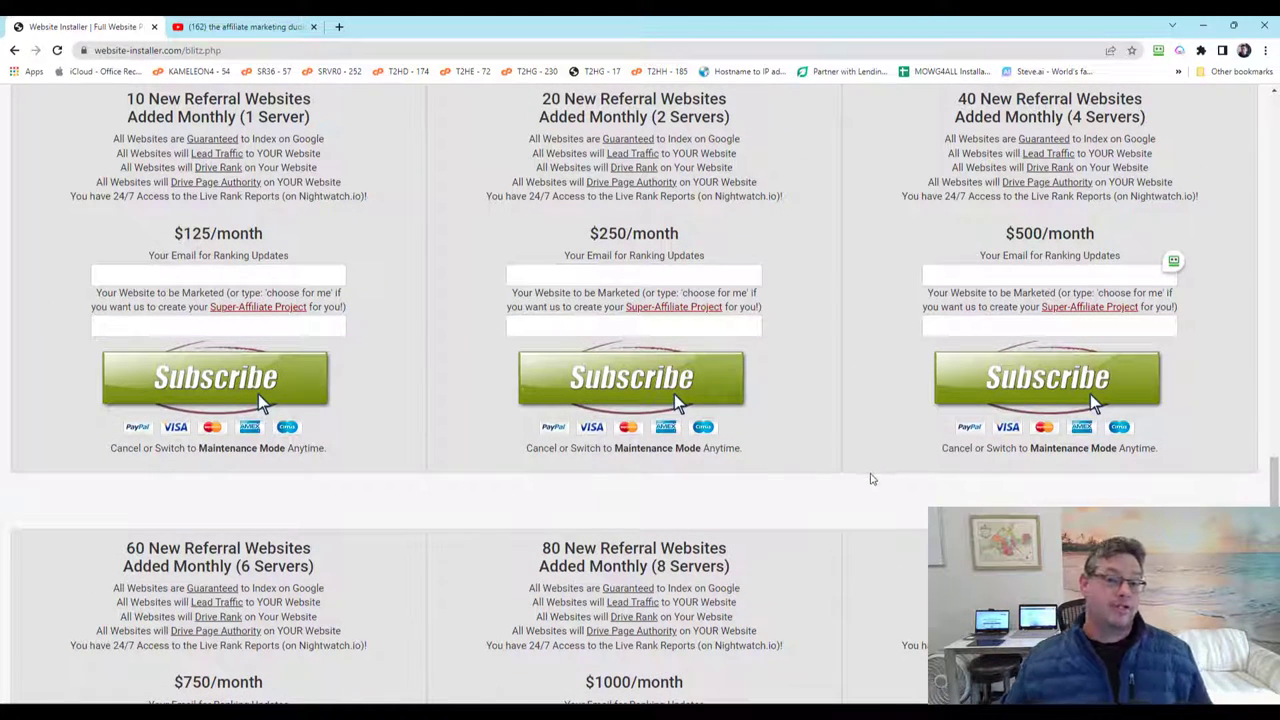
pyautogui.scroll(-2, 869, 481)
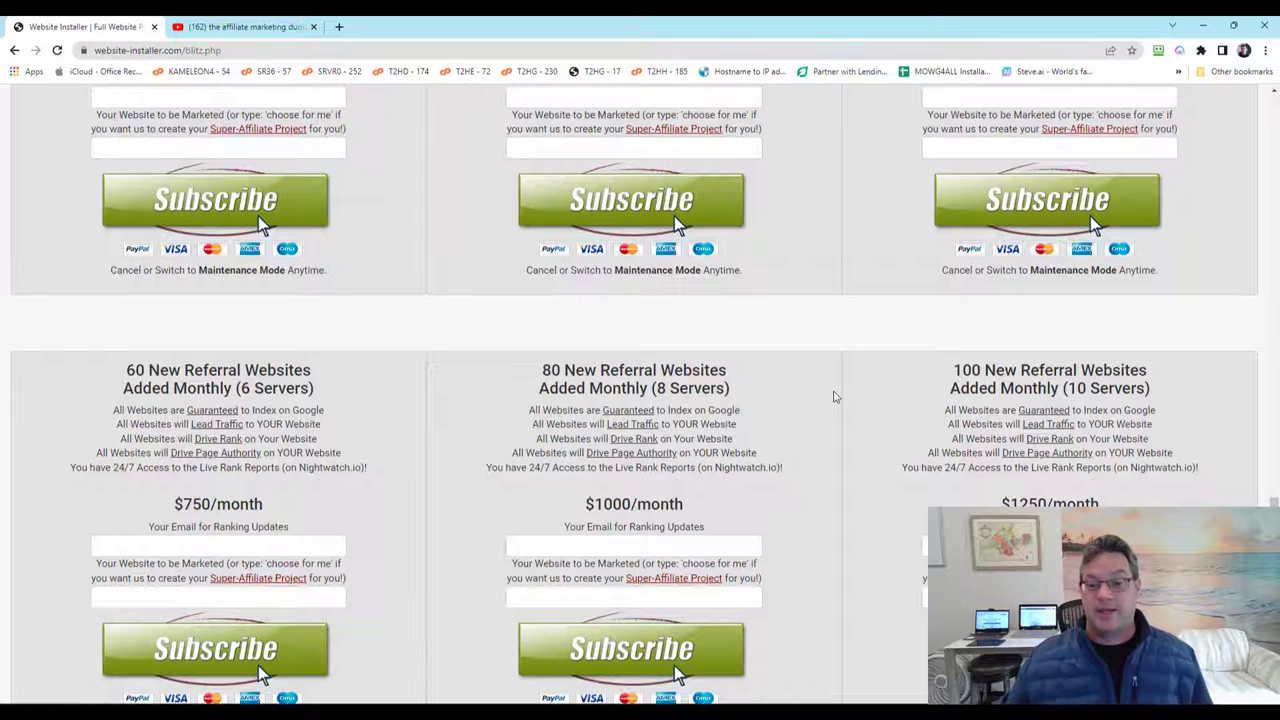